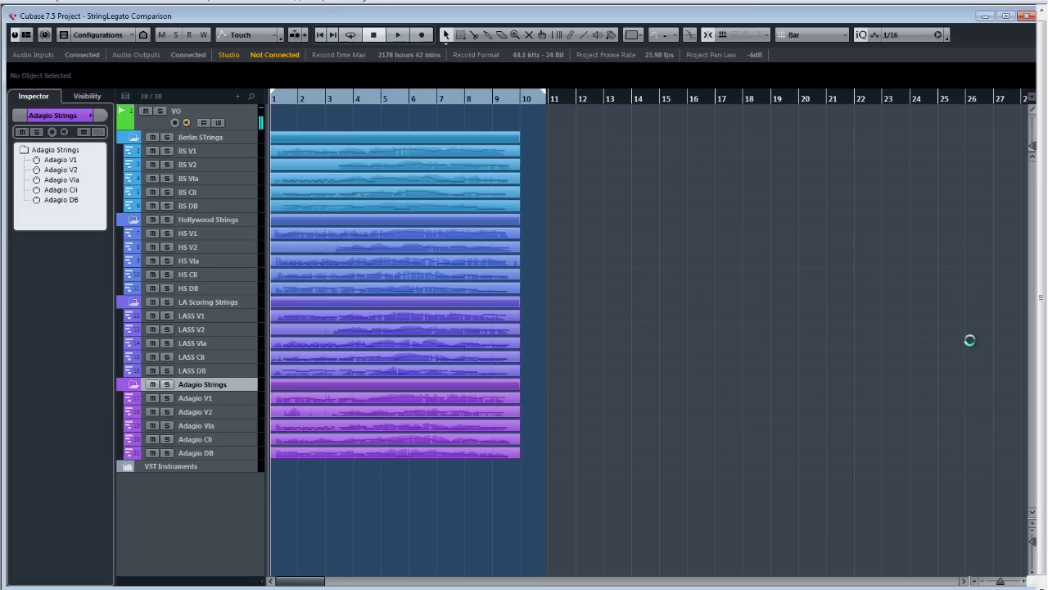
Open the Berlin Strings instrument of the BS V1 track, review its legato patches from 1st violins to basses, and close it.
{"action": "left_click", "coordinate": [205, 152]}
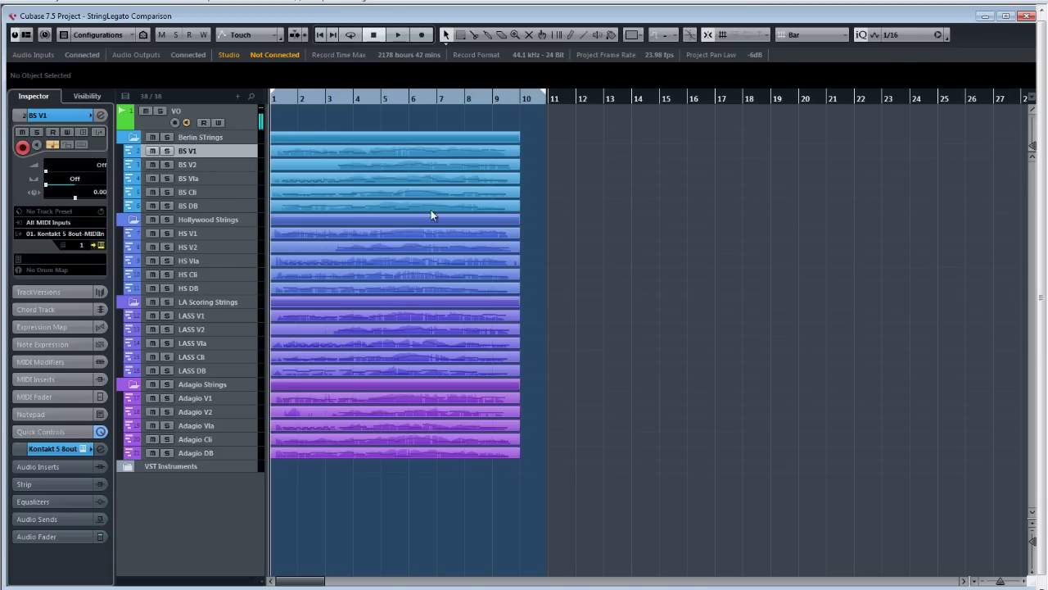
{"action": "scroll", "coordinate": [979, 160], "scroll_direction": "down", "scroll_amount": 3}
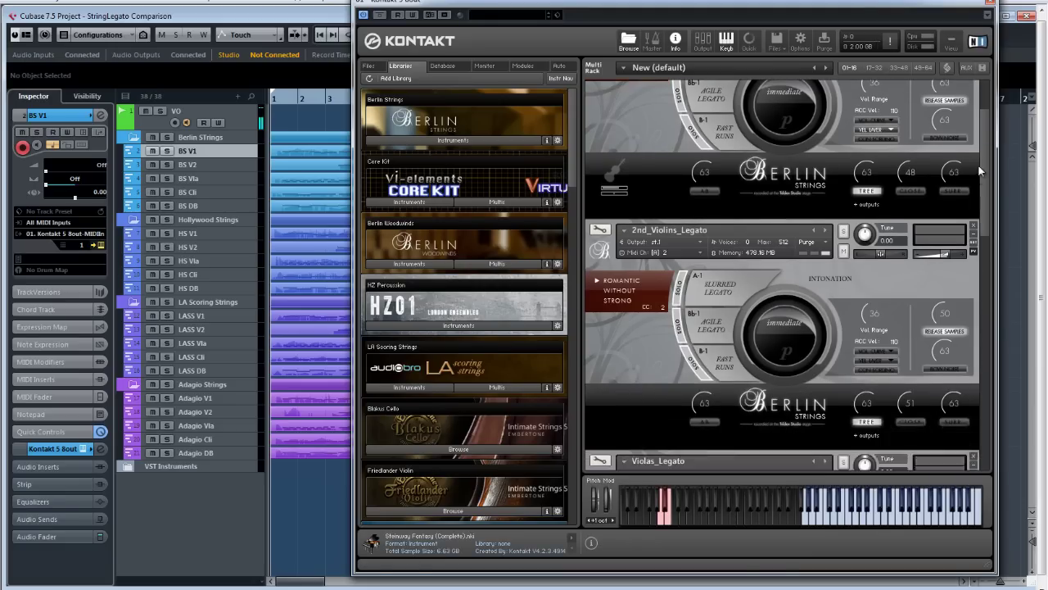
{"action": "left_click_drag", "start_coordinate": [981, 173], "coordinate": [991, 459]}
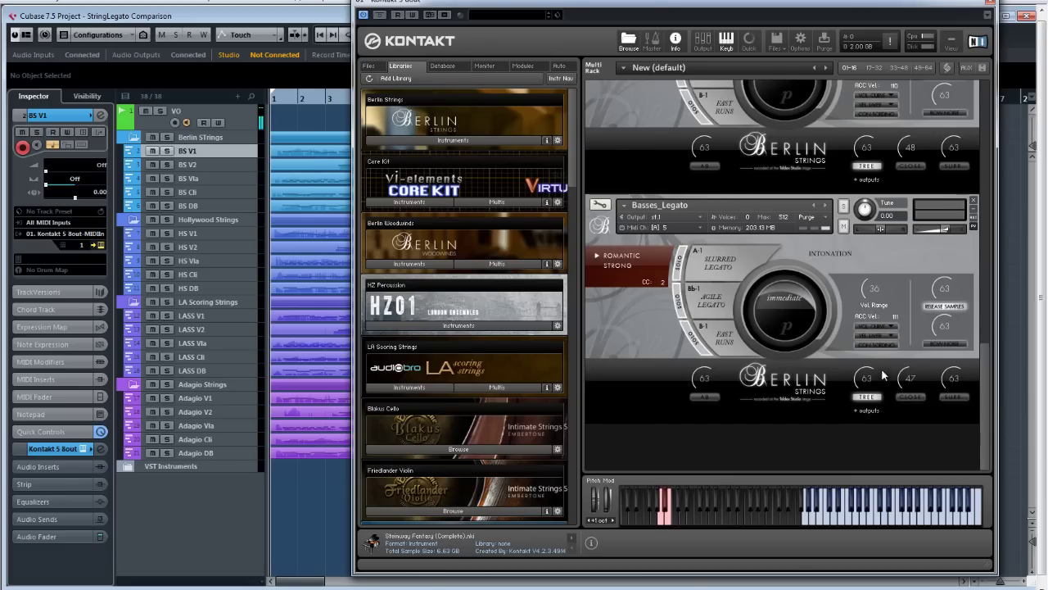
{"action": "left_click_drag", "start_coordinate": [989, 393], "coordinate": [983, 134]}
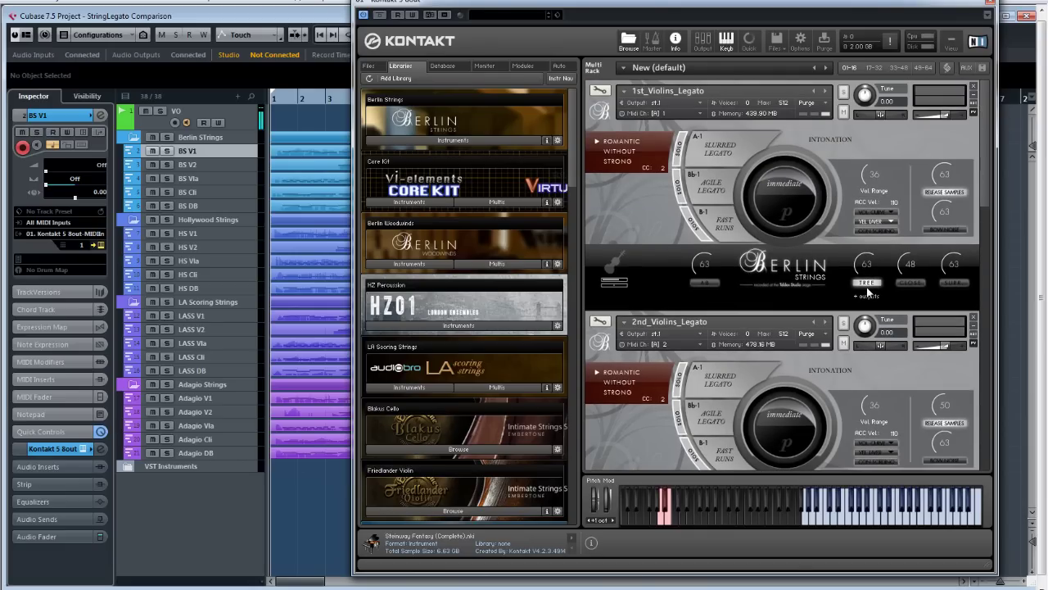
{"action": "left_click", "coordinate": [902, 287]}
{"action": "left_click", "coordinate": [989, 14]}
Open the Hollywood Strings instrument of the HS V1 track, review its marc legato slur patch and microphone settings, and close it.
{"action": "left_click", "coordinate": [213, 234]}
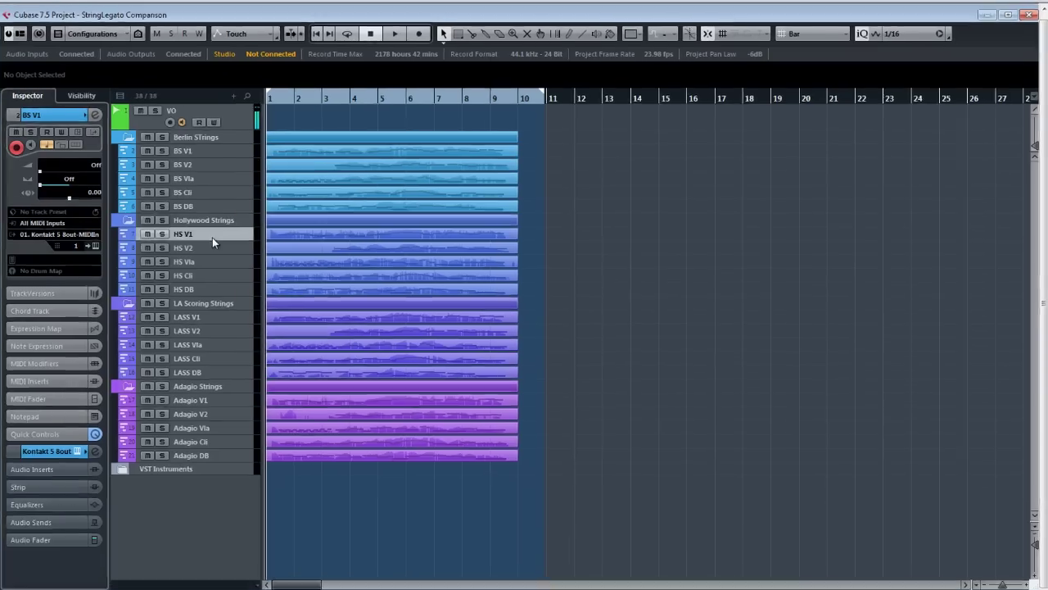
{"action": "key", "text": "e"}
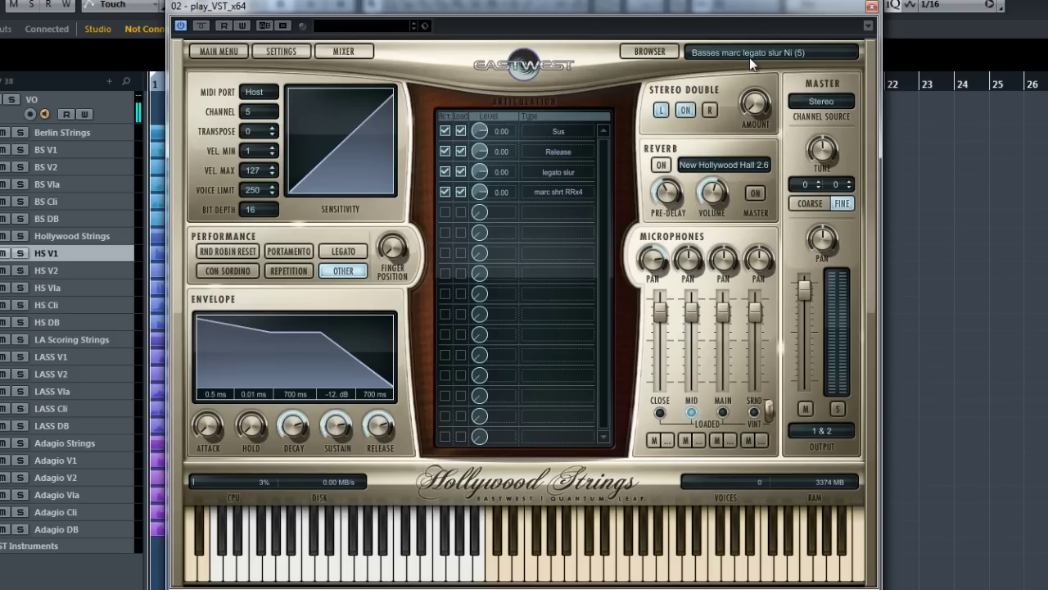
{"action": "left_click_drag", "start_coordinate": [604, 14], "coordinate": [635, 11]}
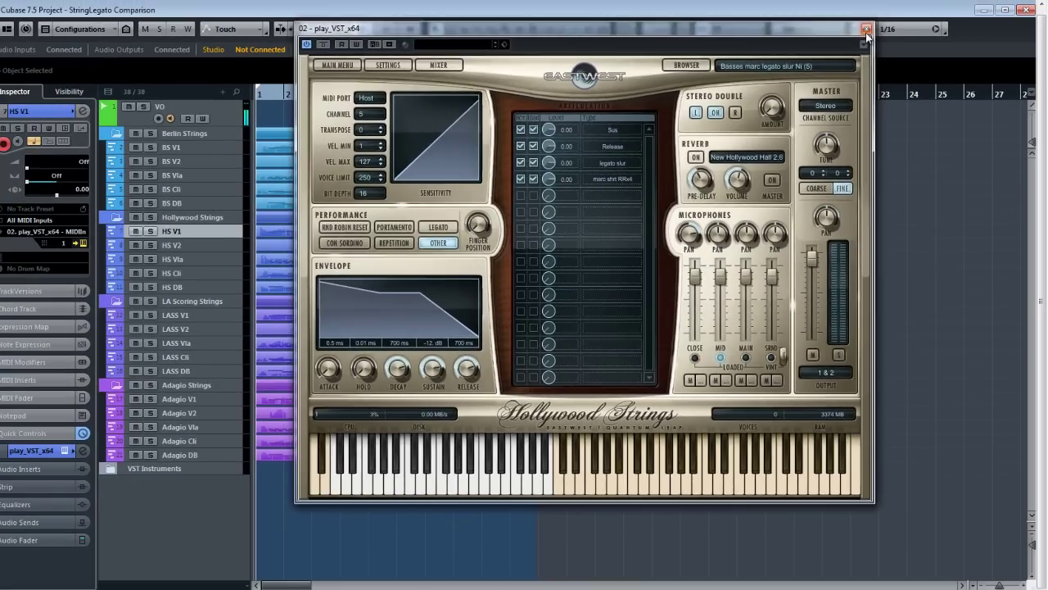
{"action": "left_click", "coordinate": [878, 22]}
Open the LA Scoring Strings instrument of the LASS V1 track, review the violin colour option and all section patches, and close it.
{"action": "left_click", "coordinate": [165, 344]}
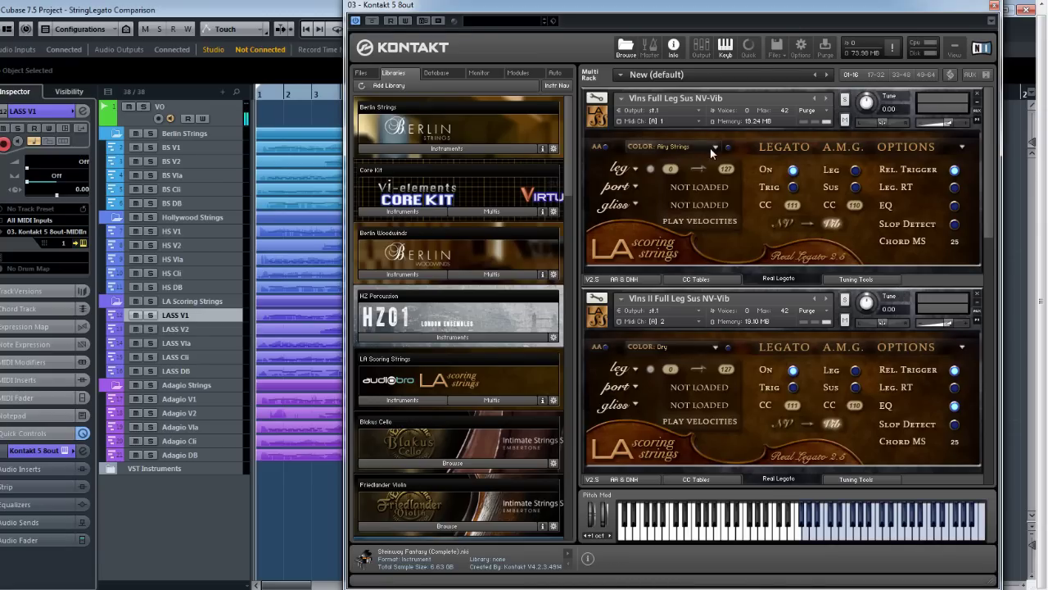
{"action": "left_click", "coordinate": [710, 148]}
{"action": "left_click", "coordinate": [708, 162]}
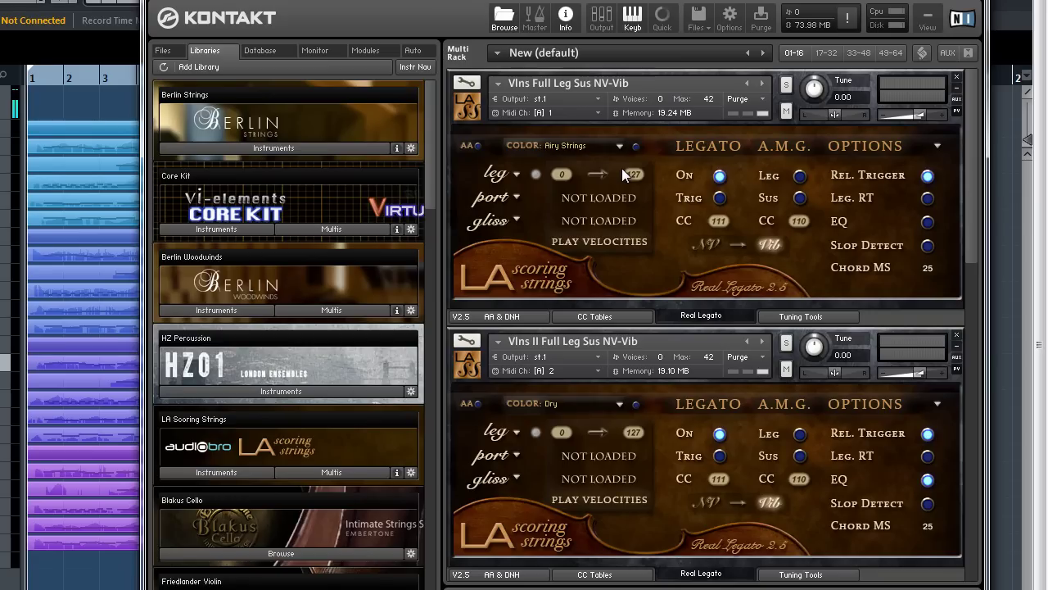
{"action": "left_click_drag", "start_coordinate": [977, 195], "coordinate": [978, 457]}
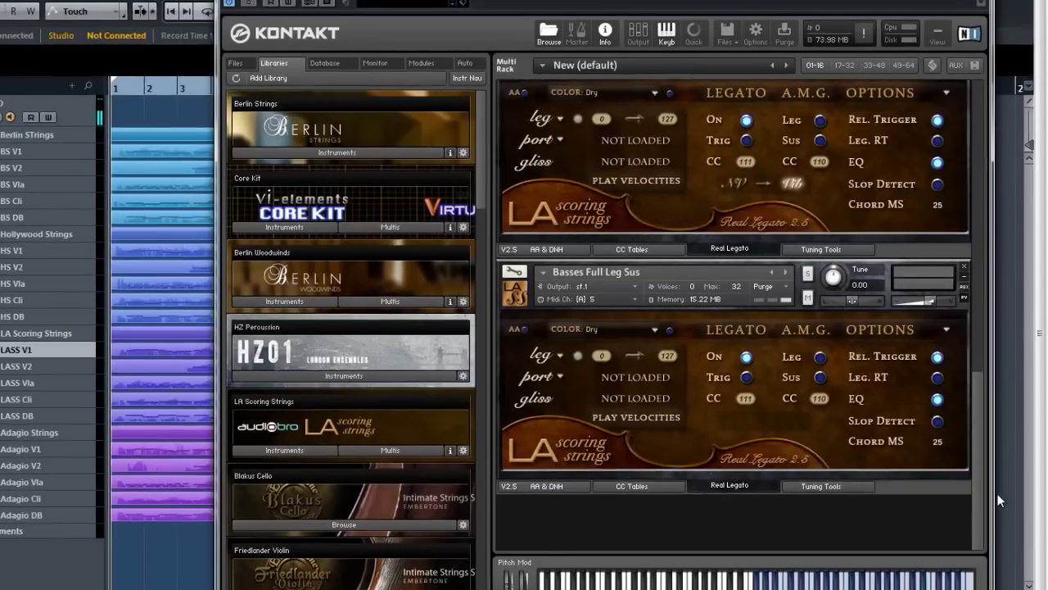
{"action": "left_click_drag", "start_coordinate": [975, 396], "coordinate": [975, 163]}
{"action": "left_click", "coordinate": [993, 16]}
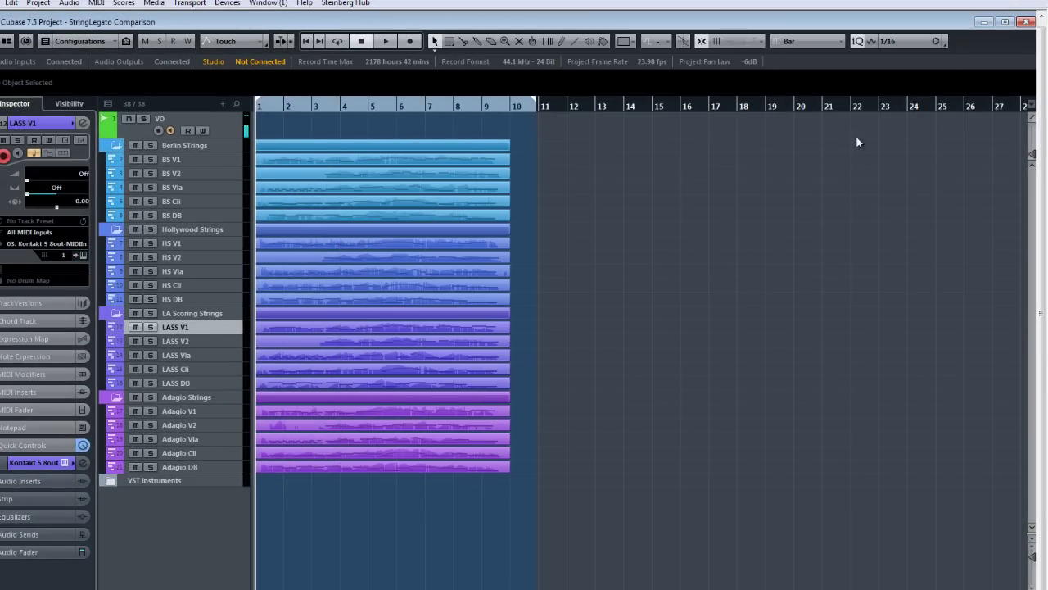
Open the Adagio Strings instrument of the Adagio V1 track, review its legato patches from violins to basses, and close it.
{"action": "left_click", "coordinate": [195, 413]}
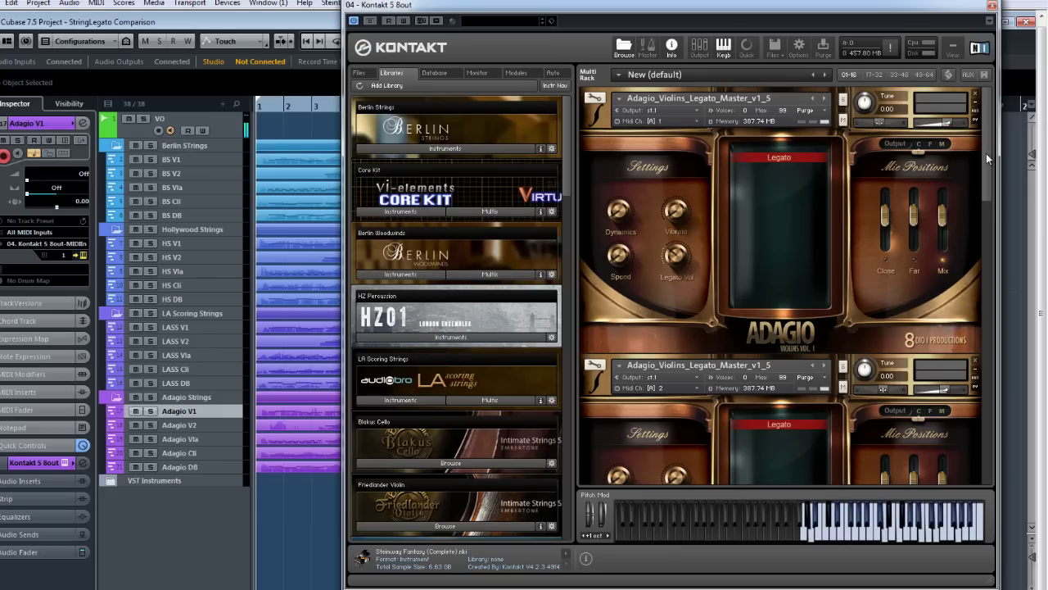
{"action": "left_click_drag", "start_coordinate": [986, 153], "coordinate": [964, 81]}
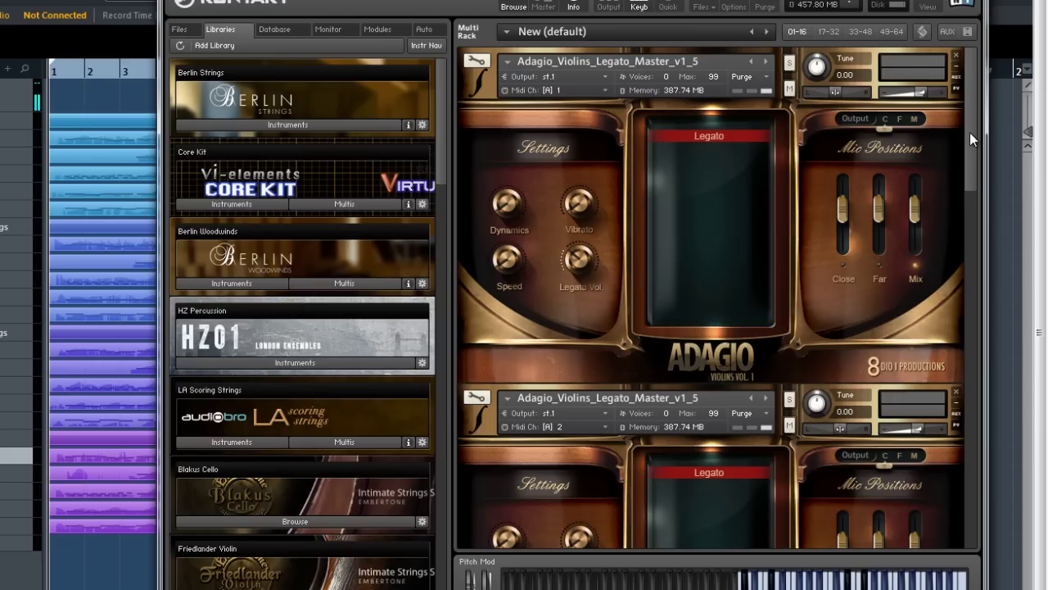
{"action": "left_click_drag", "start_coordinate": [969, 132], "coordinate": [1017, 487]}
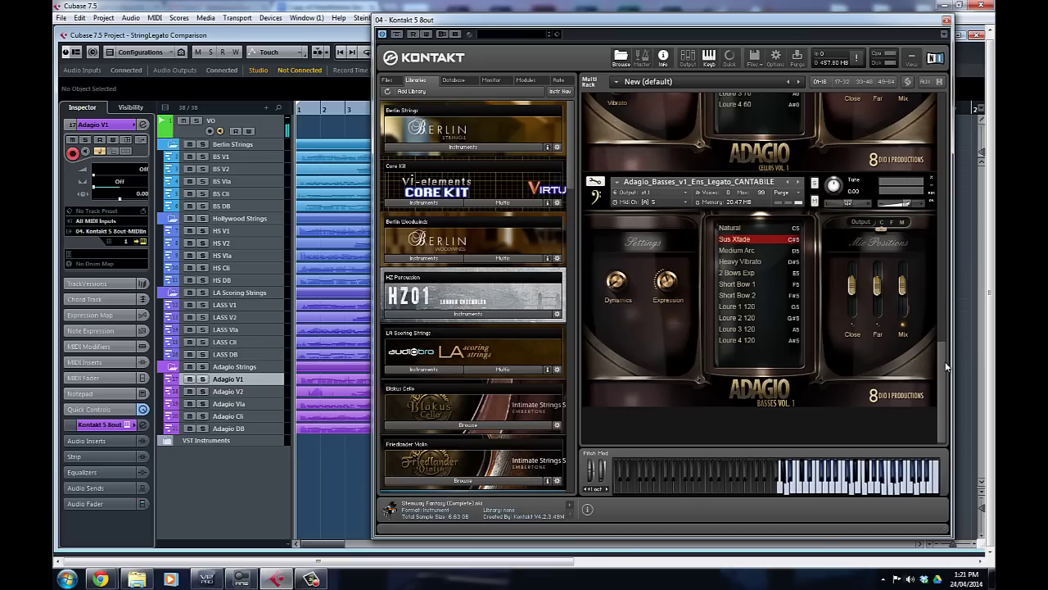
{"action": "left_click_drag", "start_coordinate": [943, 364], "coordinate": [962, 113]}
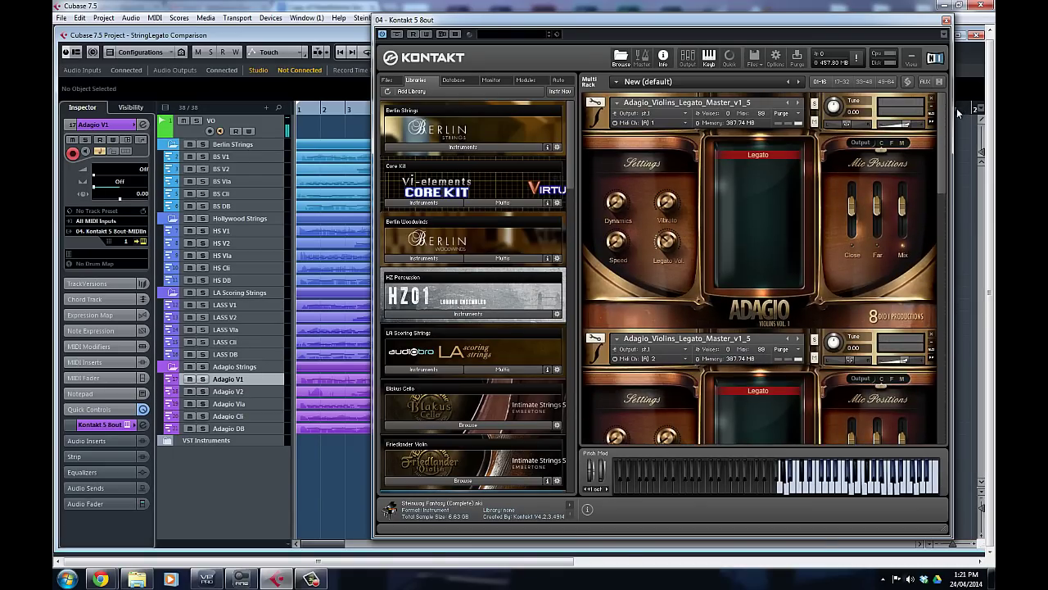
{"action": "left_click", "coordinate": [946, 21]}
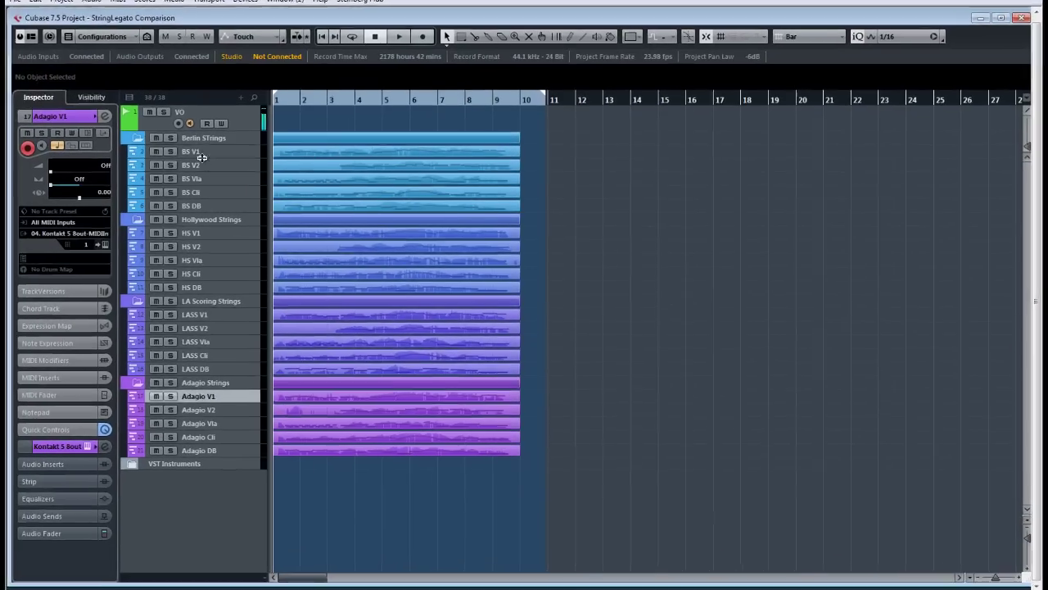
Reopen the BS V1 track's instrument, examine the dynamics dial and release samples of the 1st_Violins_Legato patch, and close it.
{"action": "left_click", "coordinate": [237, 159]}
{"action": "left_click", "coordinate": [227, 157]}
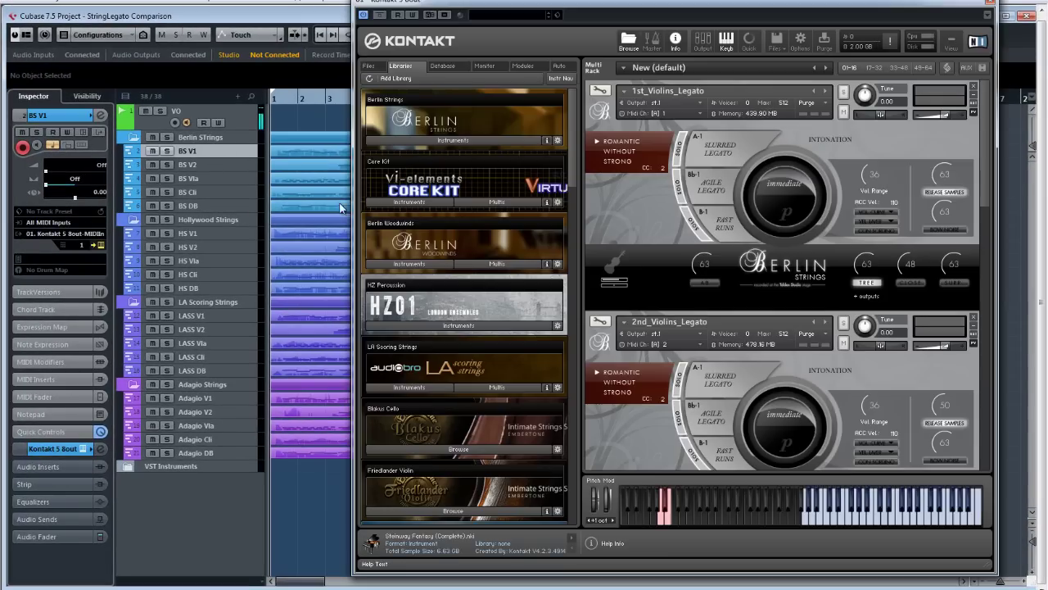
{"action": "mouse_move", "coordinate": [980, 171]}
{"action": "left_mouse_down"}
{"action": "mouse_move", "coordinate": [982, 238]}
{"action": "mouse_move", "coordinate": [977, 155]}
{"action": "left_mouse_up"}
{"action": "mouse_move", "coordinate": [755, 207]}
{"action": "left_mouse_down"}
{"action": "mouse_move", "coordinate": [774, 156]}
{"action": "mouse_move", "coordinate": [825, 176]}
{"action": "mouse_move", "coordinate": [783, 156]}
{"action": "mouse_move", "coordinate": [829, 197]}
{"action": "mouse_move", "coordinate": [769, 157]}
{"action": "mouse_move", "coordinate": [747, 192]}
{"action": "mouse_move", "coordinate": [754, 209]}
{"action": "left_mouse_up"}
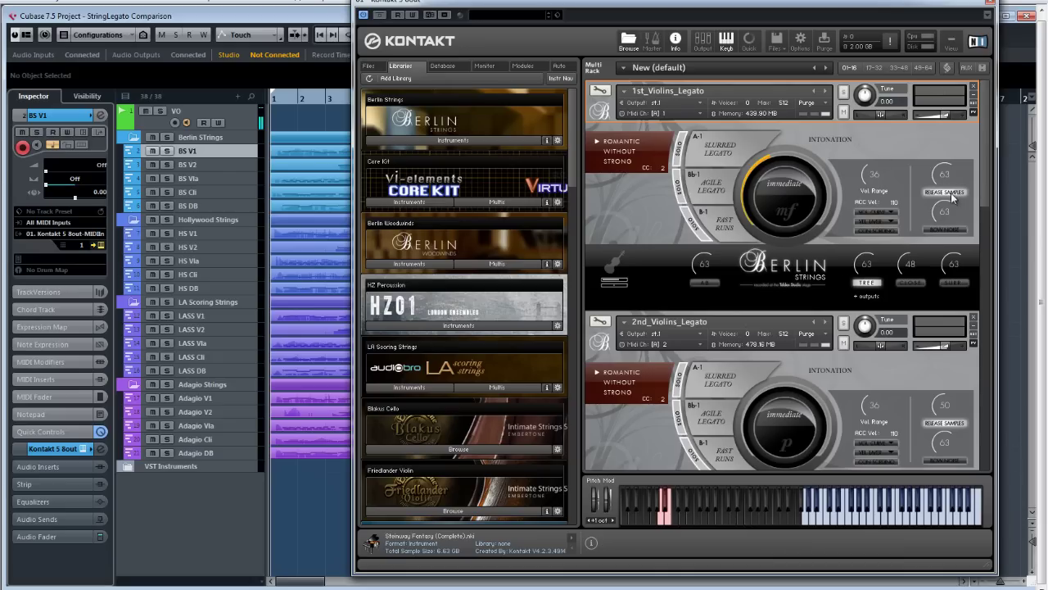
{"action": "left_click", "coordinate": [988, 7]}
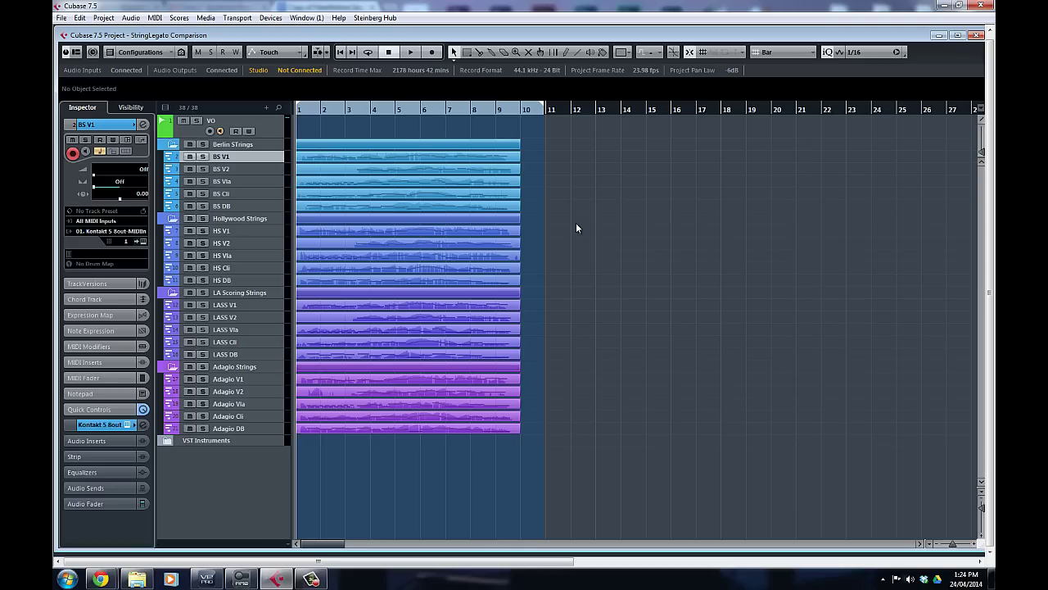
Audition the first violin legato of the other libraries on the HS V1, LASS V1 and Adagio V1 tracks.
{"action": "left_click", "coordinate": [240, 231]}
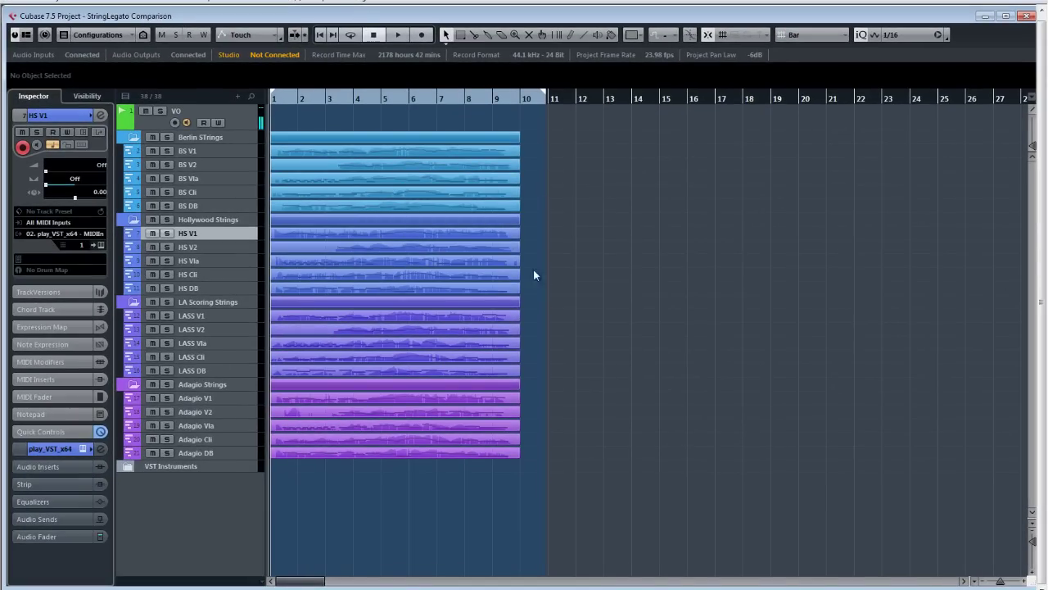
{"action": "left_click", "coordinate": [205, 318]}
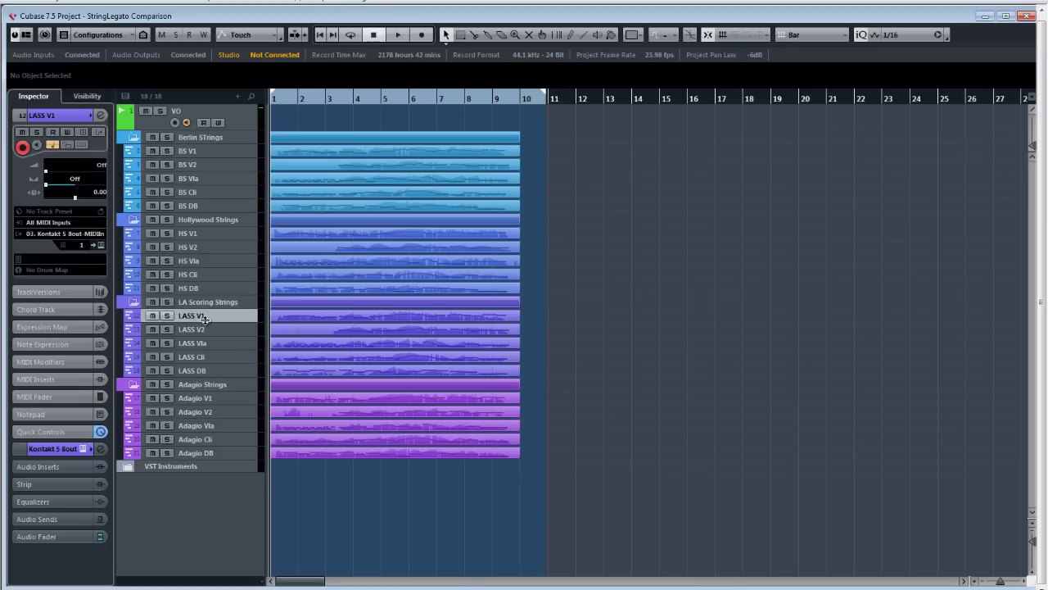
{"action": "left_click", "coordinate": [209, 403]}
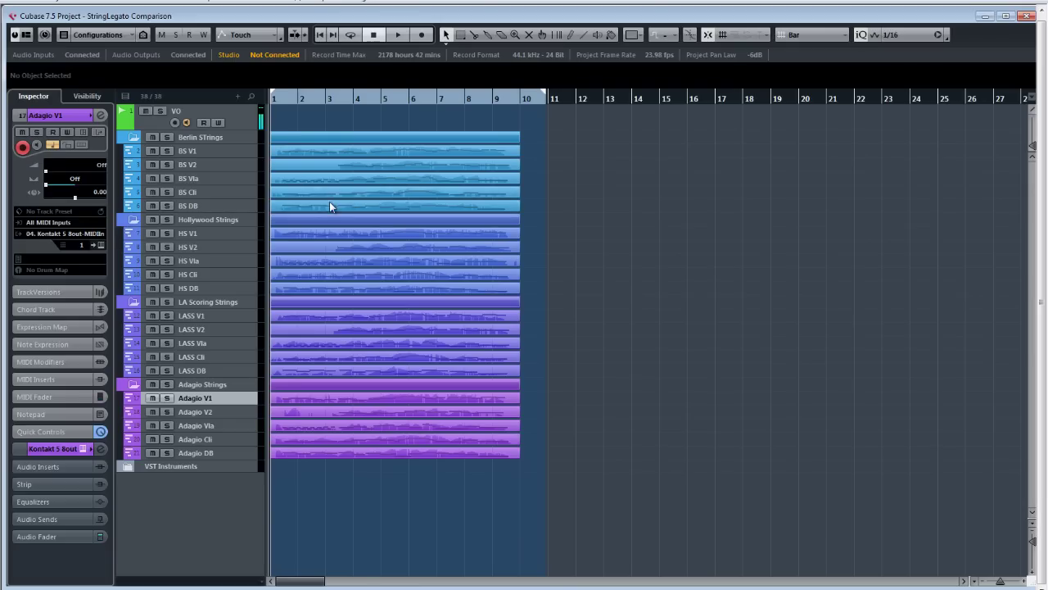
Compare the second violin legato on the BS V2, HS V2, LASS V2 and Adagio V2 tracks one after another.
{"action": "left_click", "coordinate": [202, 166]}
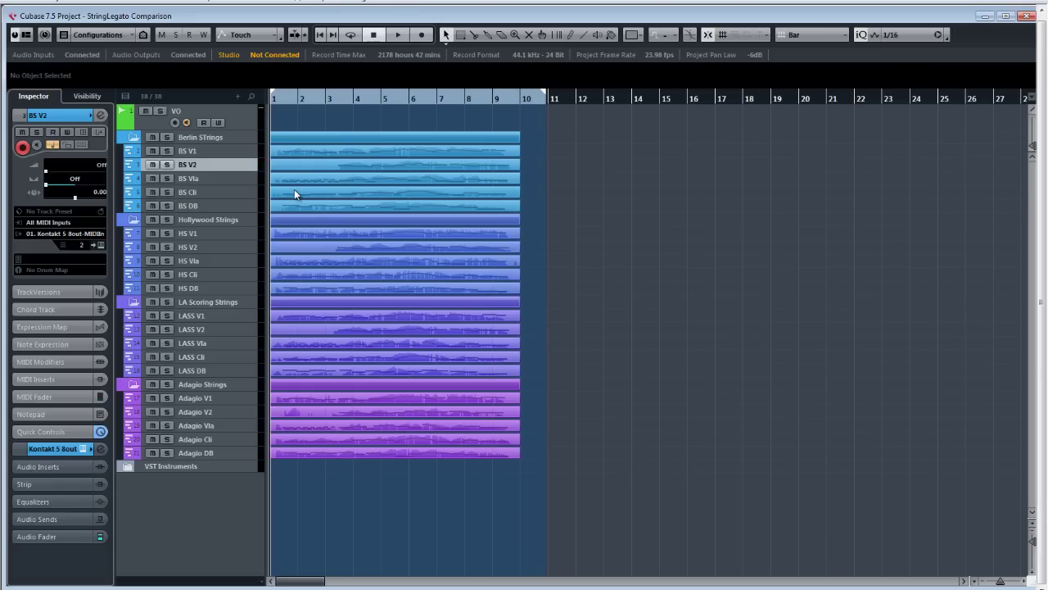
{"action": "left_click", "coordinate": [200, 249]}
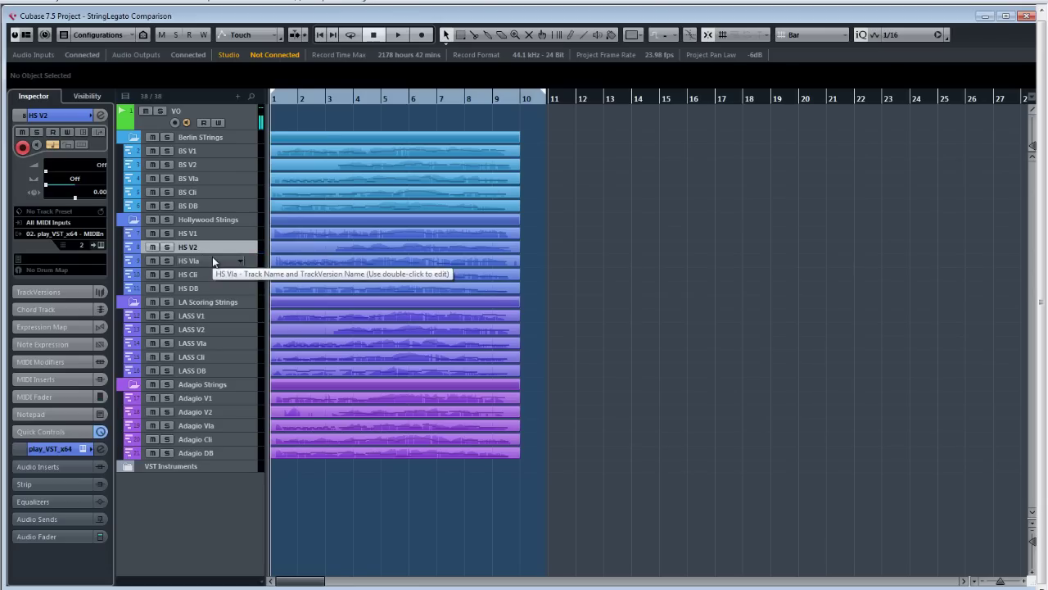
{"action": "left_click", "coordinate": [204, 330]}
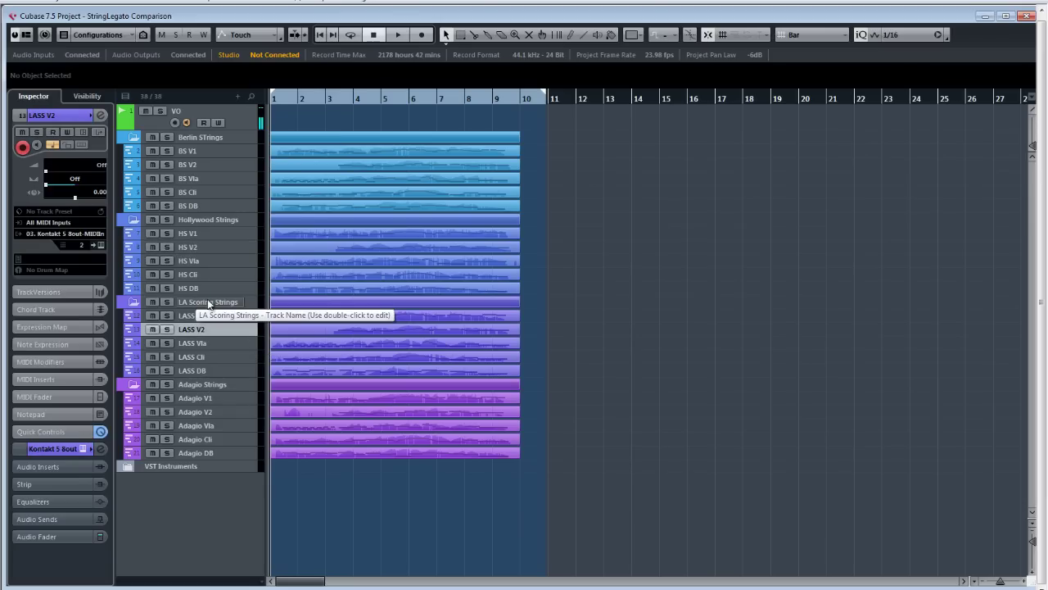
{"action": "left_click", "coordinate": [202, 415]}
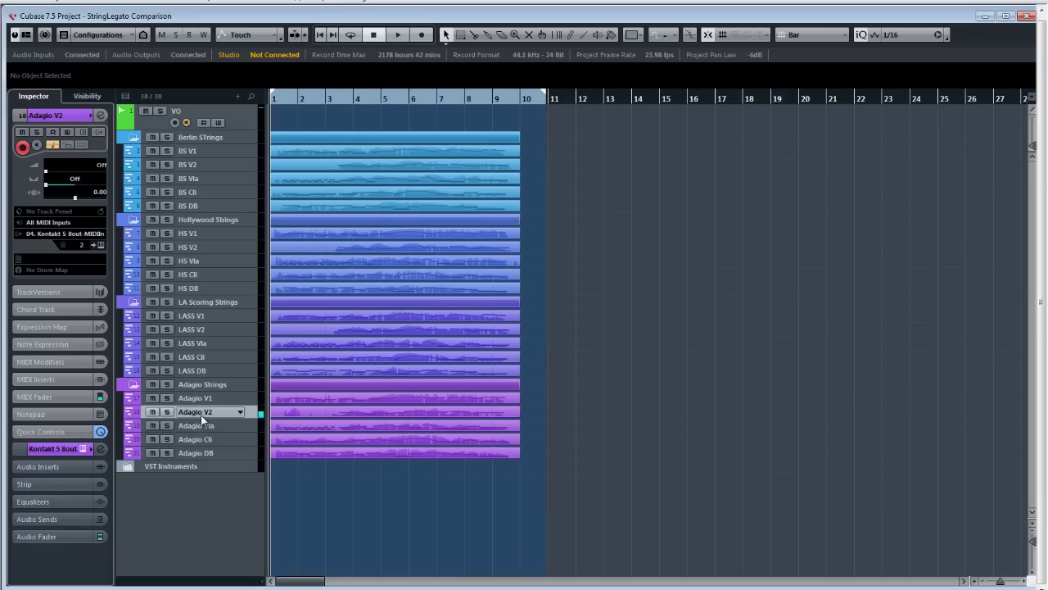
Compare the viola legato on the BS Vla, HS Vla and LASS Vla tracks.
{"action": "left_click", "coordinate": [211, 180]}
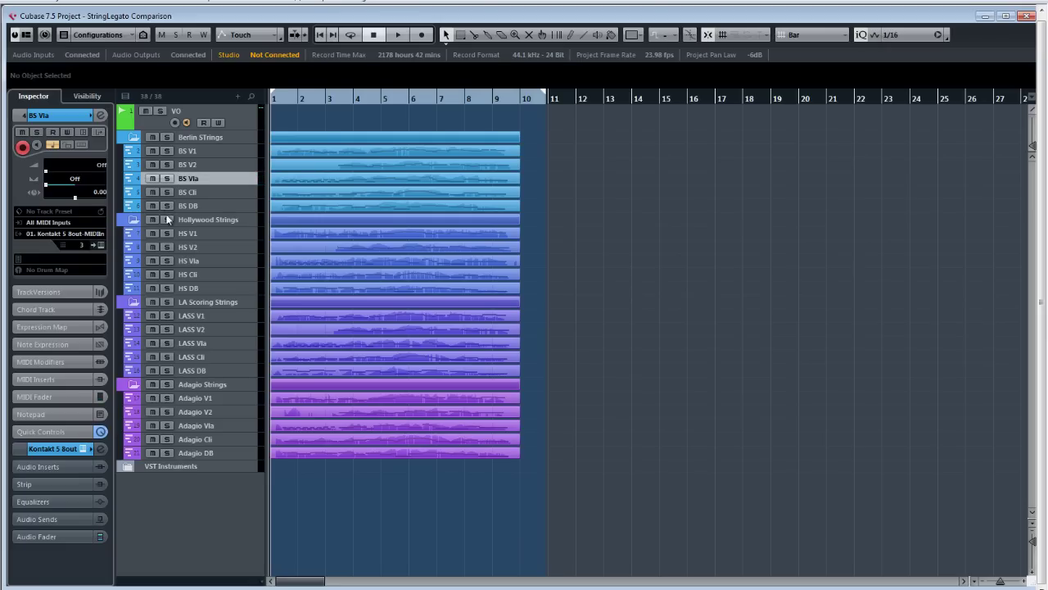
{"action": "left_click", "coordinate": [205, 261]}
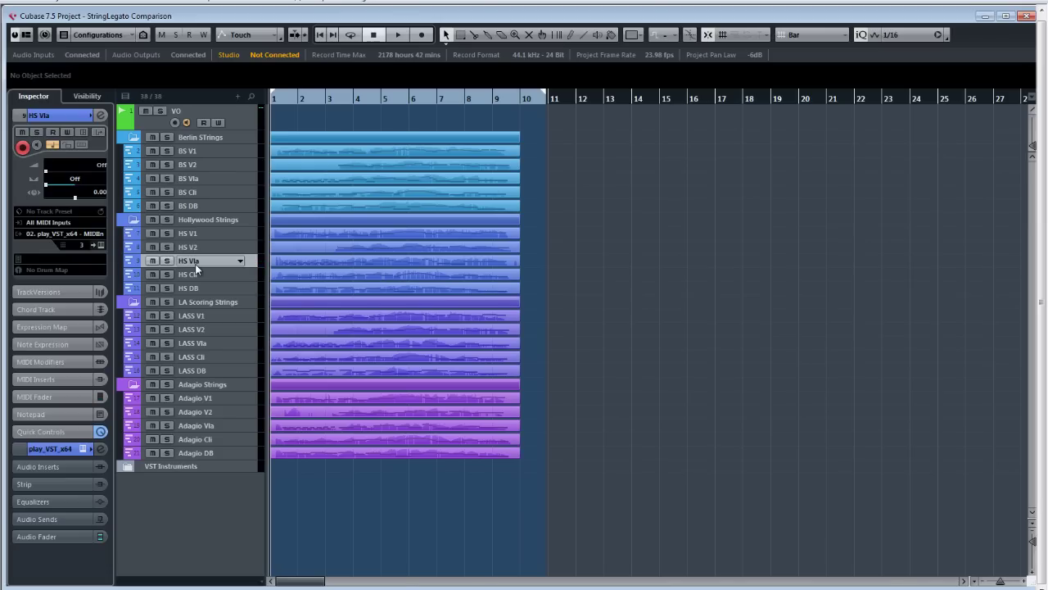
{"action": "left_click", "coordinate": [209, 344]}
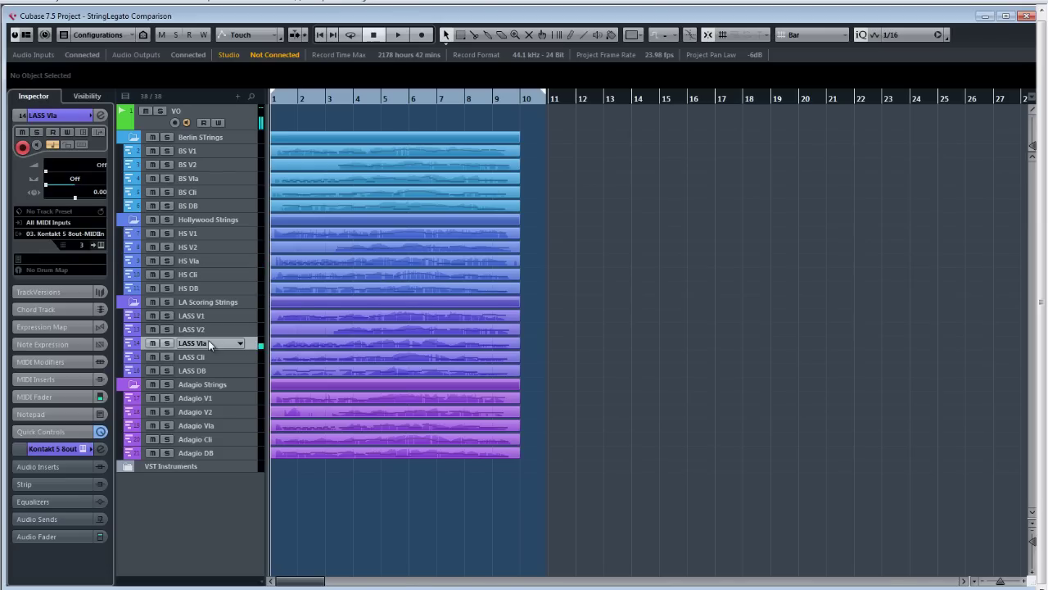